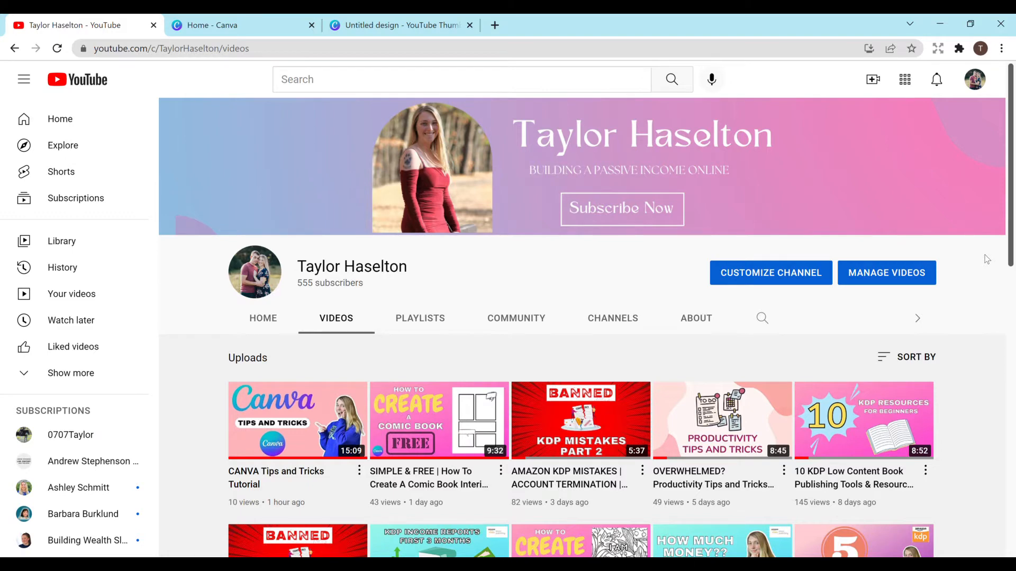
Switch to Canva, check the YouTube Thumbnail format among the new design types, and bring up the untitled thumbnail design
click(259, 30)
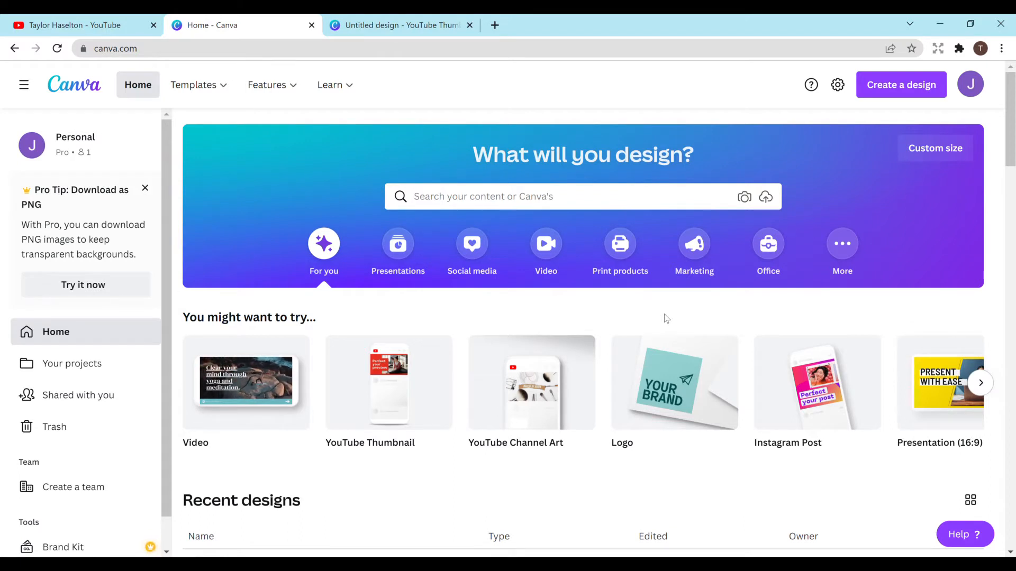
click(913, 86)
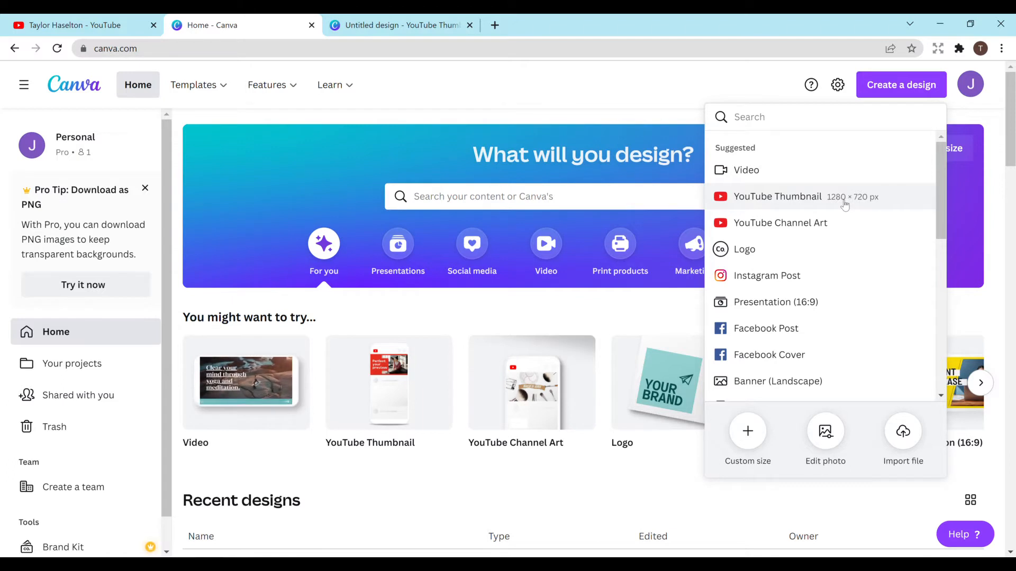
click(410, 26)
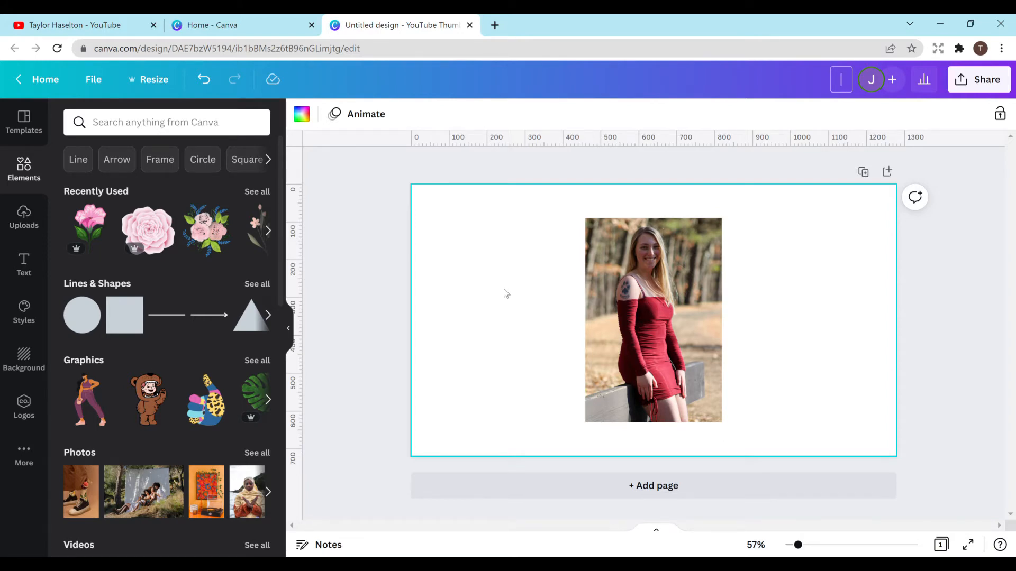
Remove the background from the photo of the woman in the red dress with Background Remover
click(695, 309)
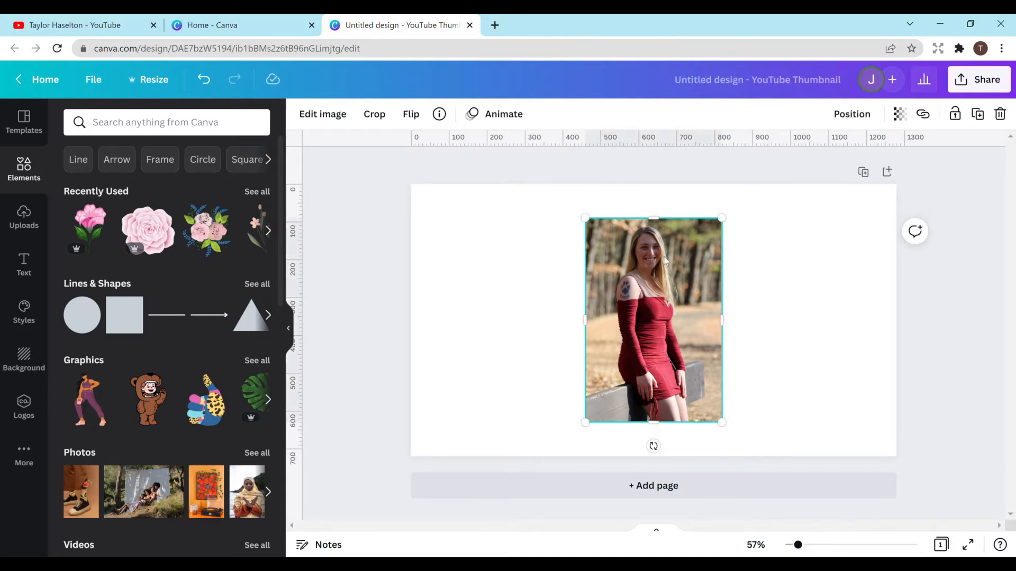
click(339, 116)
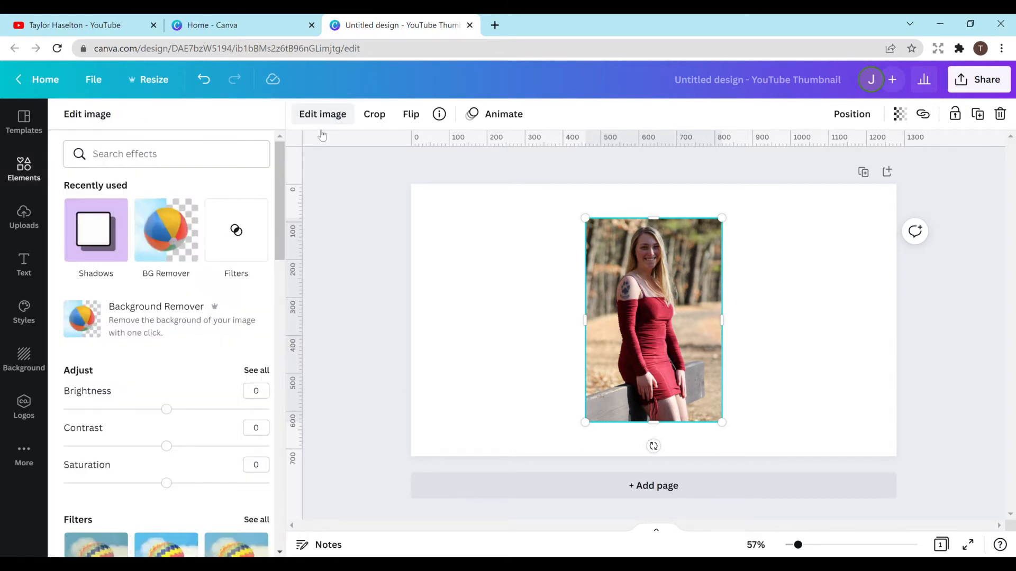
click(179, 328)
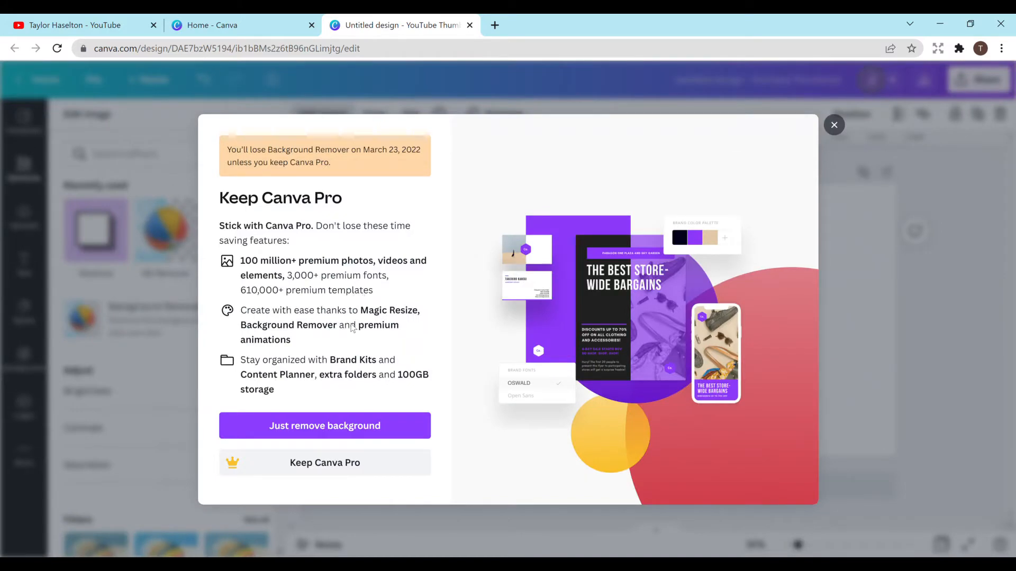
click(329, 426)
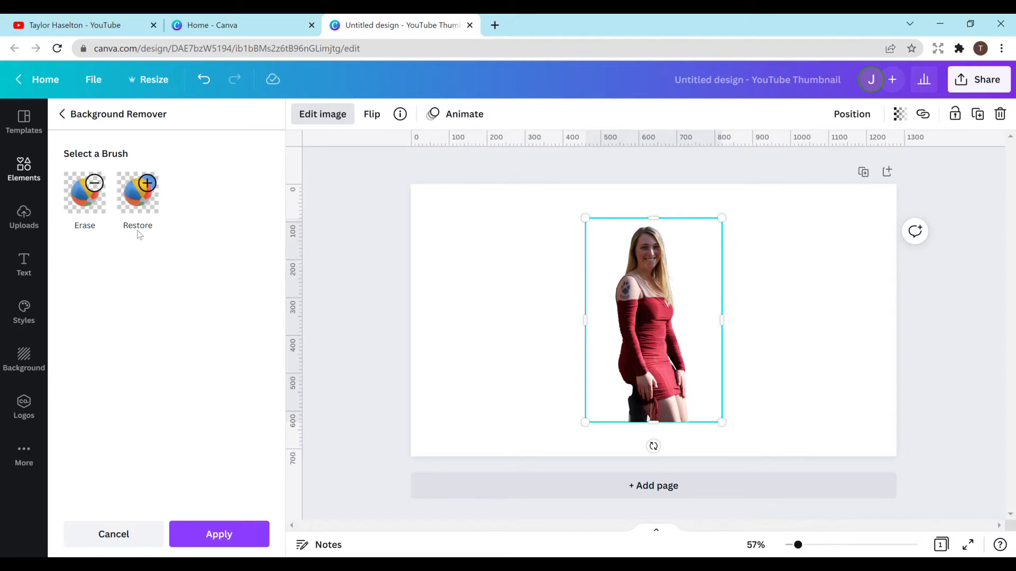
Erase the leftover dark bench fragment beside the woman's legs with the size 25 Erase brush and apply the cutout
click(91, 194)
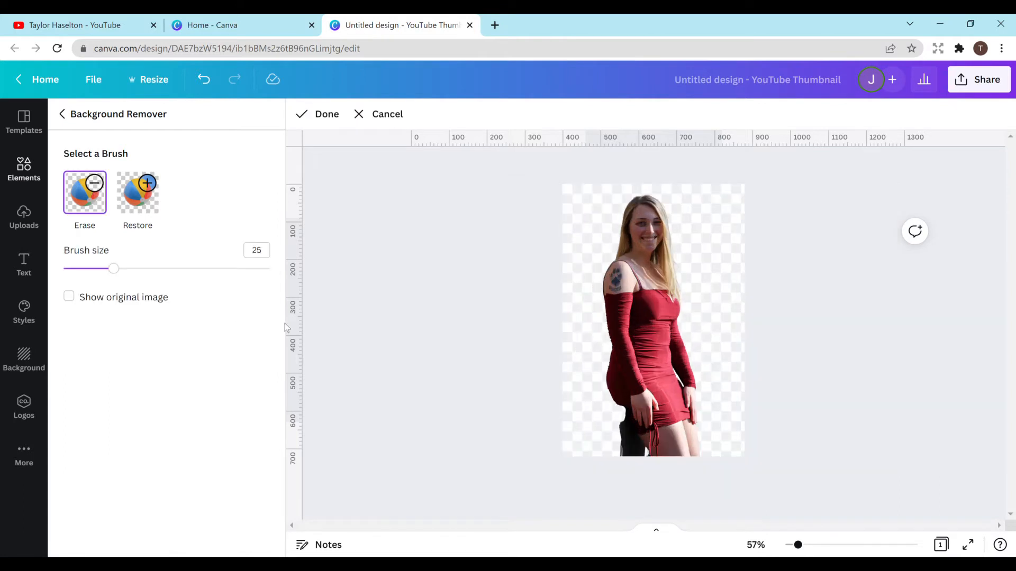
mouse_move(613, 435)
mouse_down()
mouse_move(620, 427)
mouse_move(634, 462)
mouse_move(629, 454)
mouse_move(640, 452)
mouse_move(619, 421)
mouse_move(627, 454)
mouse_move(620, 419)
mouse_move(634, 446)
mouse_move(625, 449)
mouse_up()
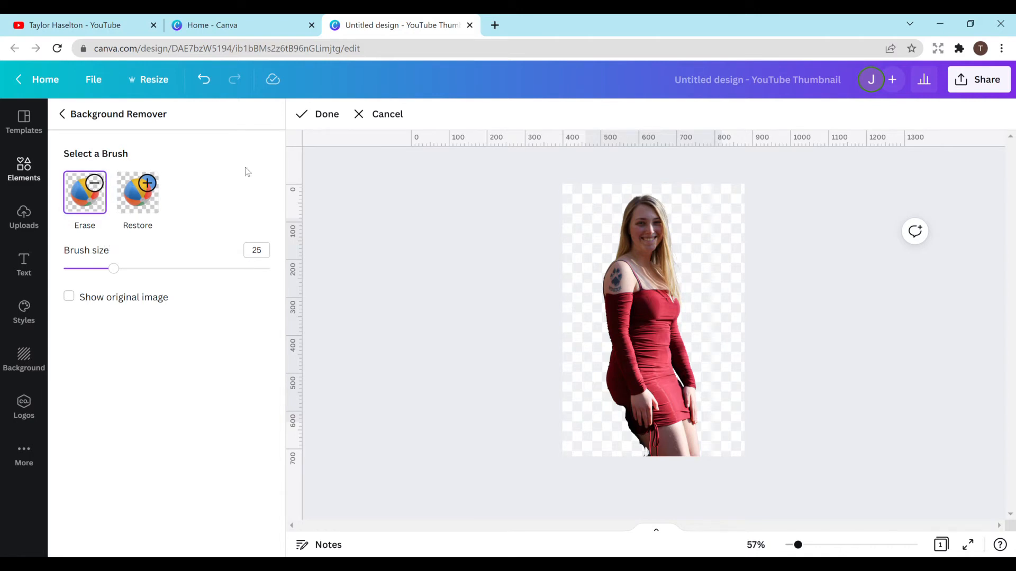
click(323, 114)
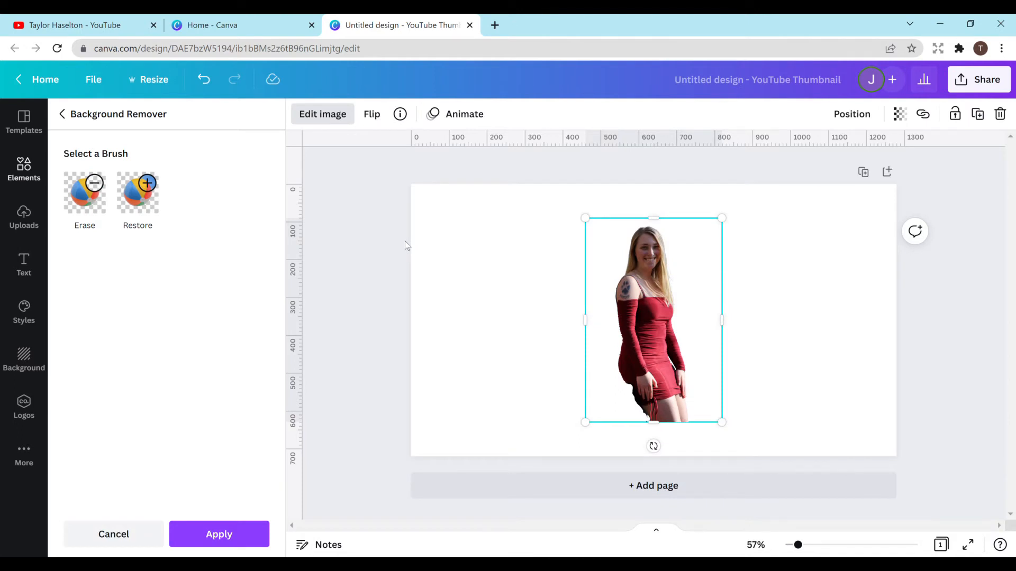
click(218, 537)
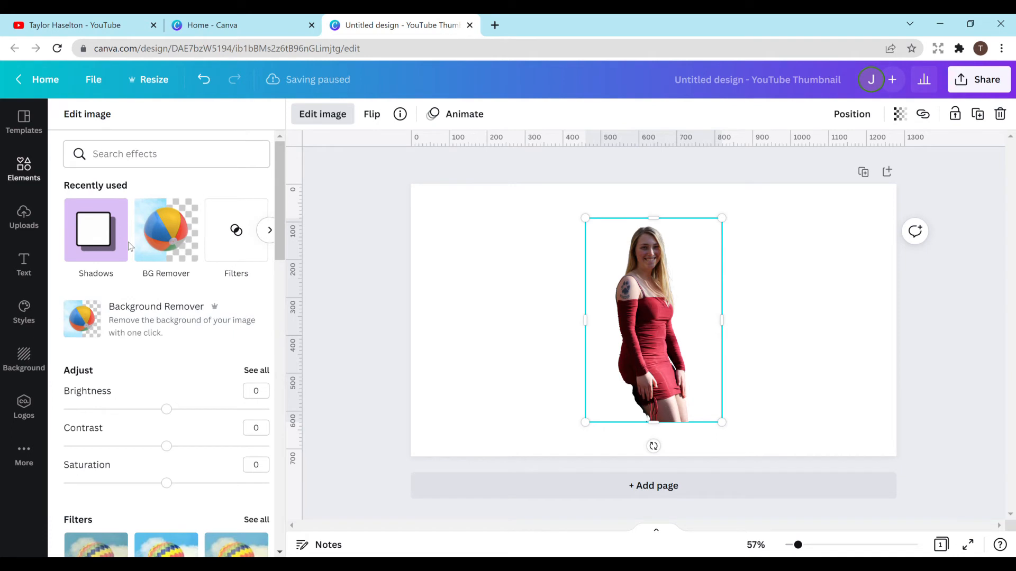
Fill the page background with the light beige from the photo colors
click(412, 282)
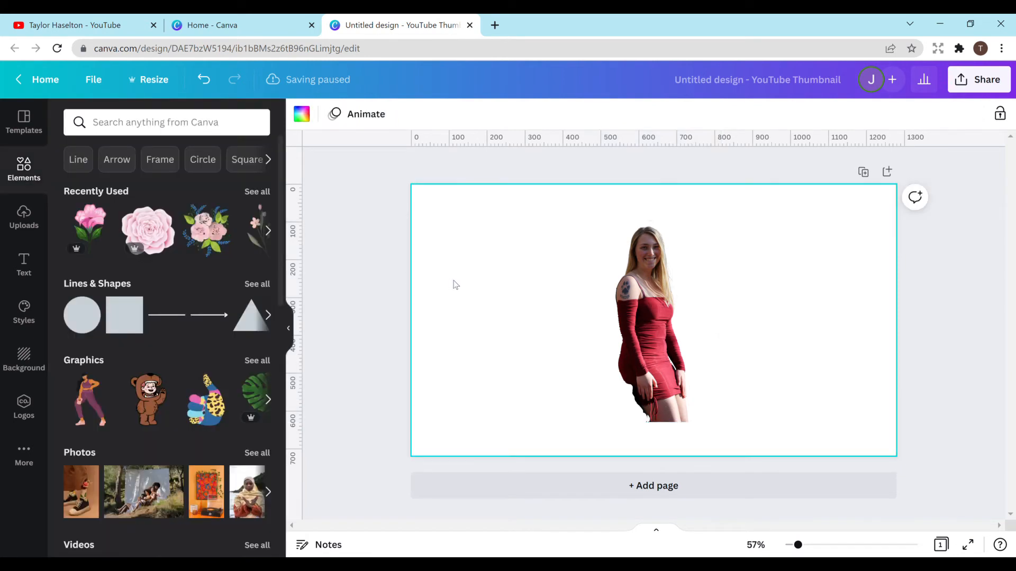
click(304, 117)
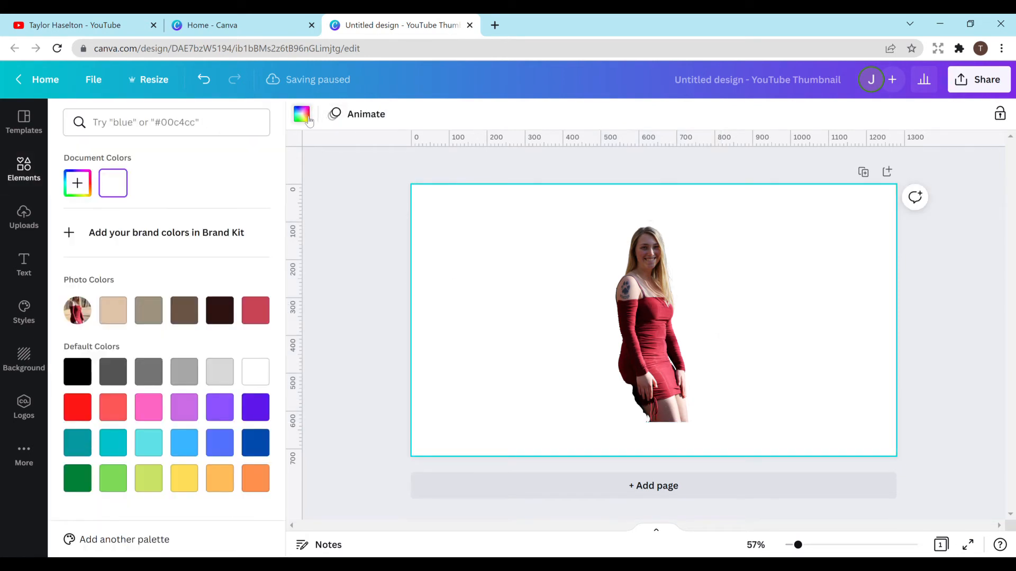
click(114, 313)
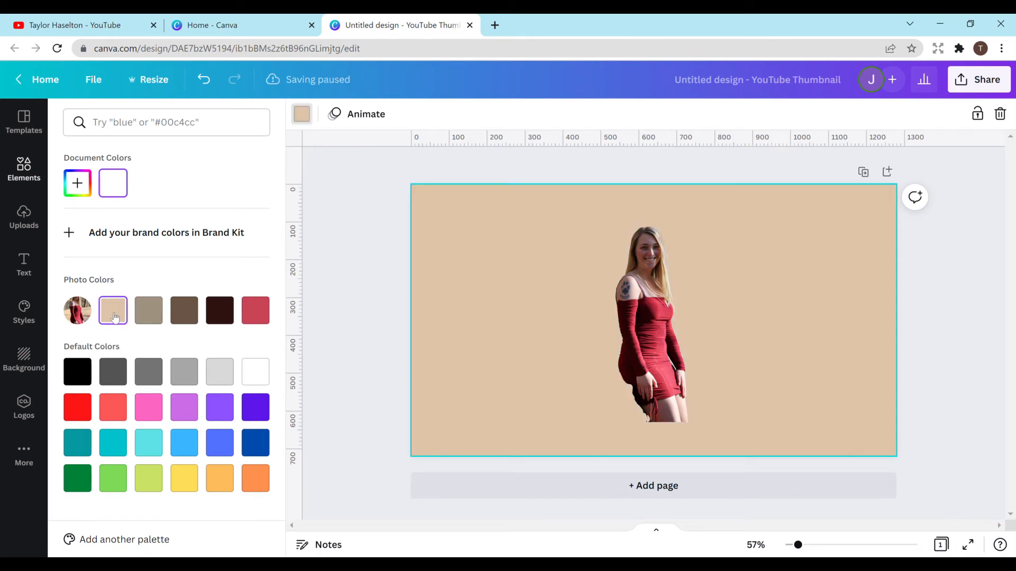
Add a Glow shadow to the cutout photo with size 7, transparency 100 and blur 0
click(647, 350)
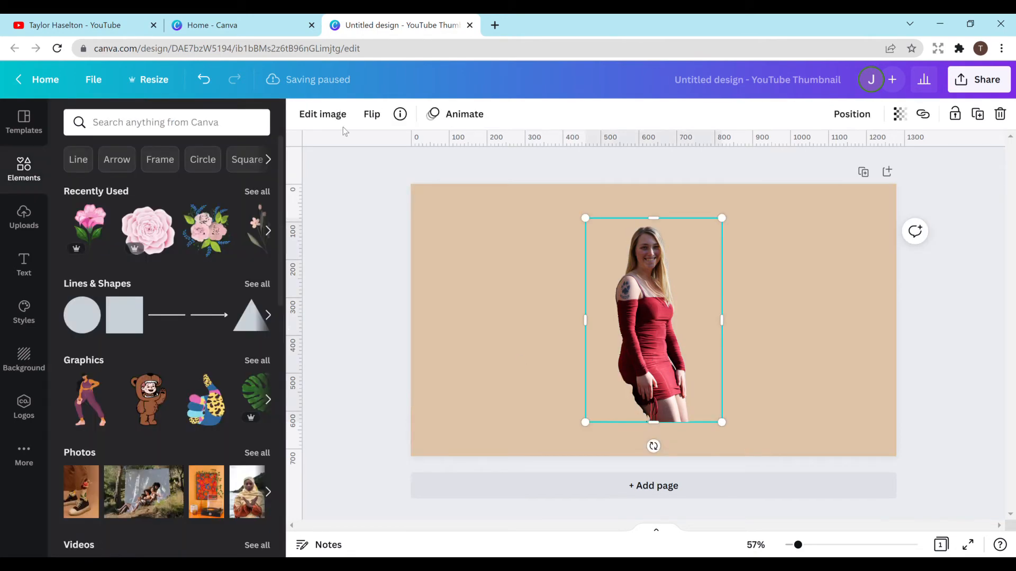
click(322, 116)
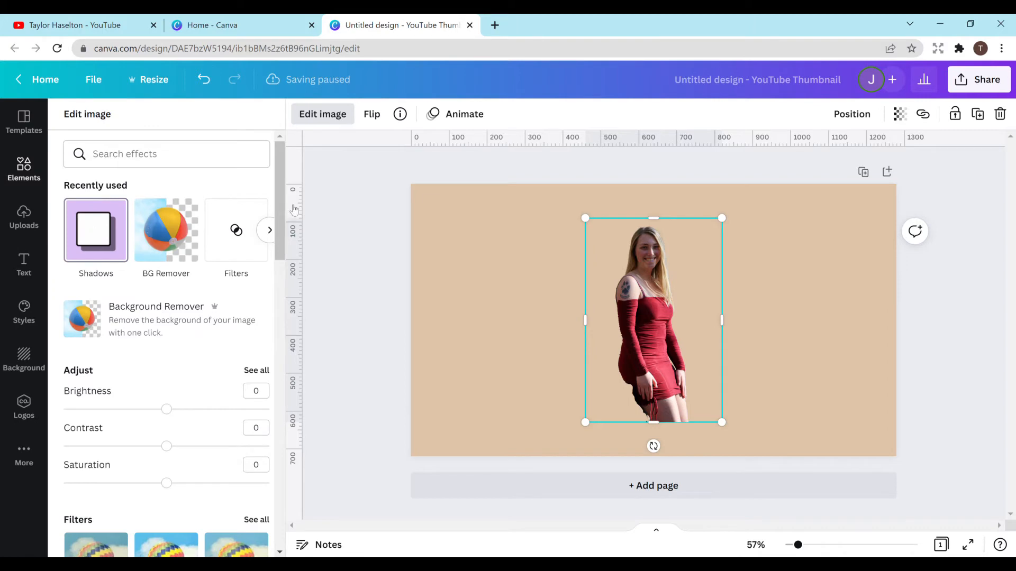
drag(280, 196, 265, 179)
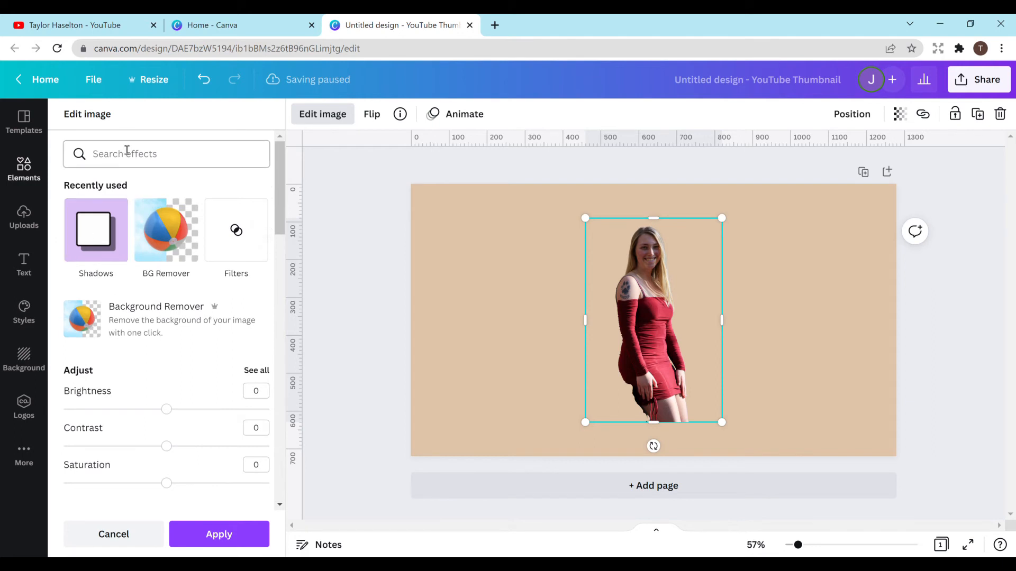
click(100, 224)
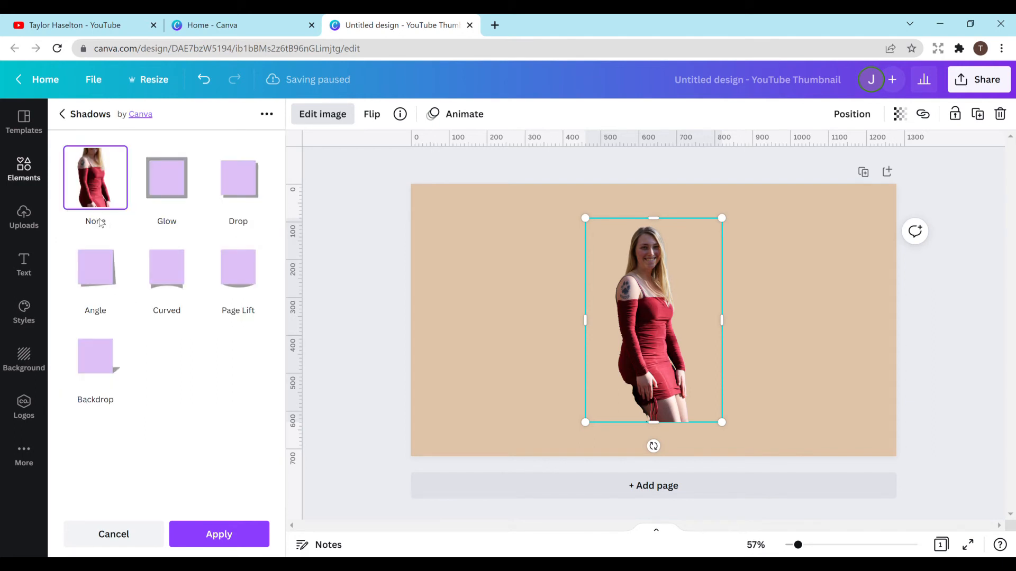
click(174, 182)
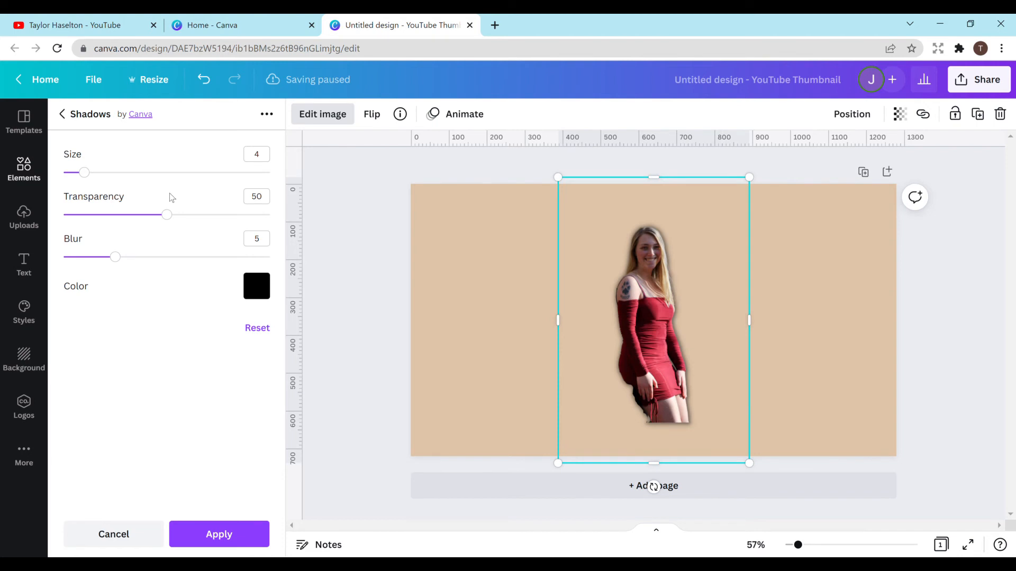
mouse_move(84, 172)
mouse_down()
mouse_move(233, 172)
mouse_move(87, 165)
mouse_move(102, 165)
mouse_up()
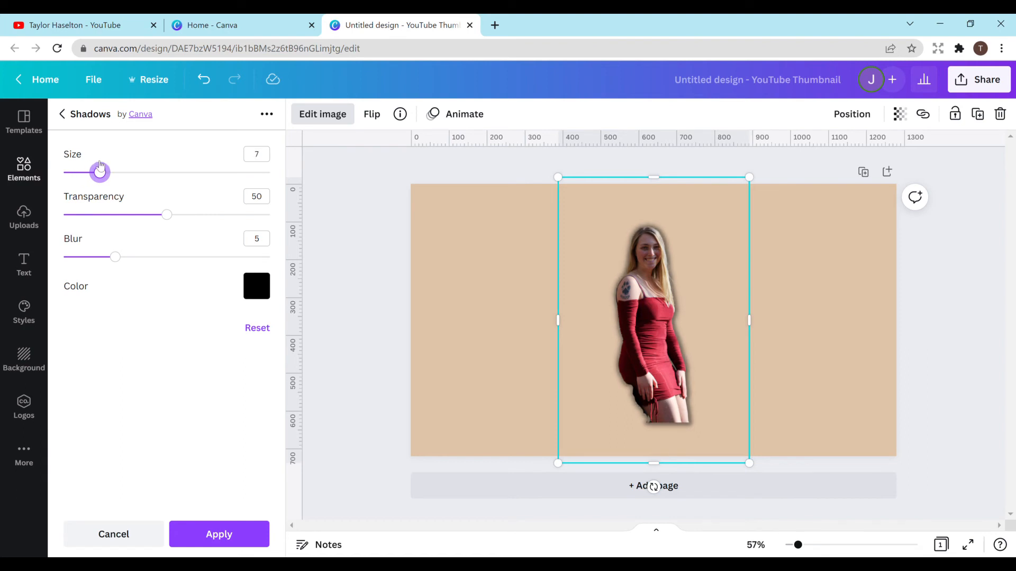
drag(167, 215, 270, 215)
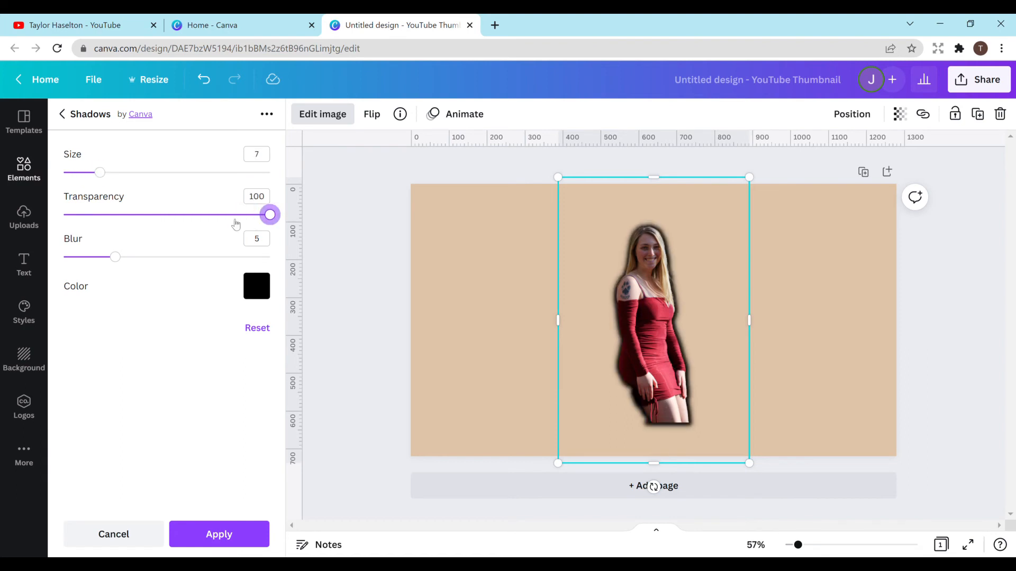
drag(116, 257, 64, 257)
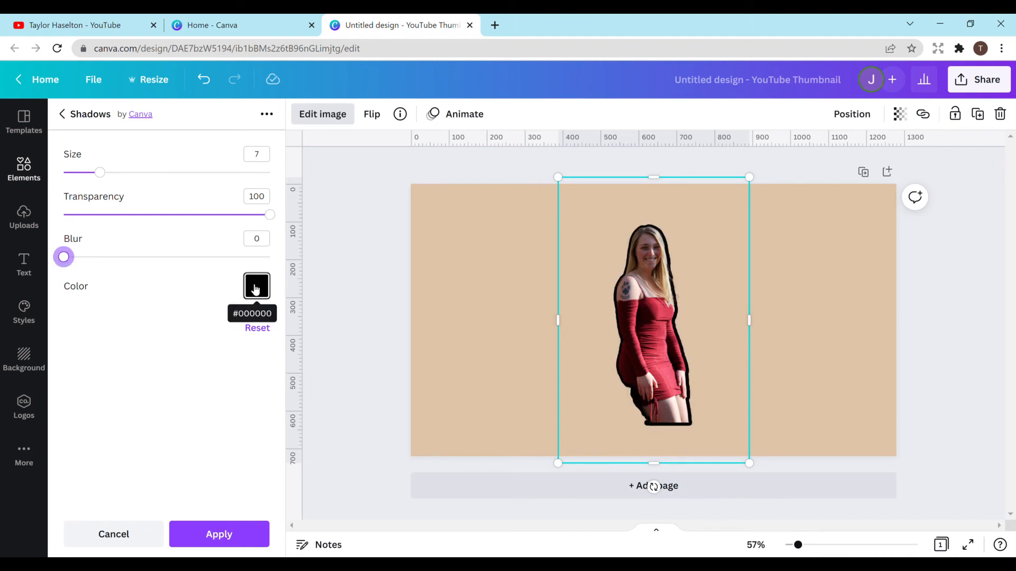
Try pink and dark glow colors on the cutout, settle on white at size 7, and apply the shadow
click(257, 292)
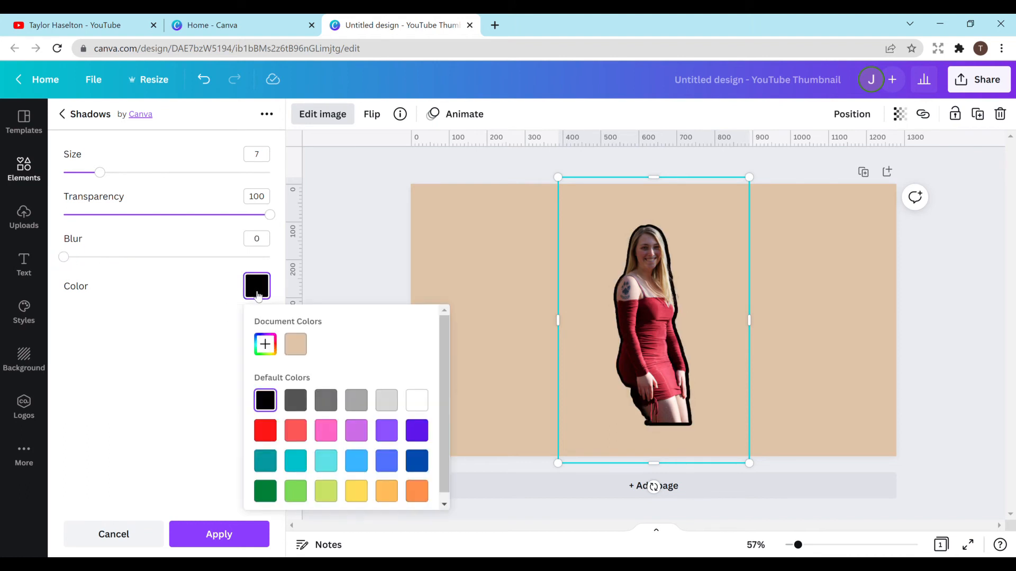
click(418, 401)
click(326, 460)
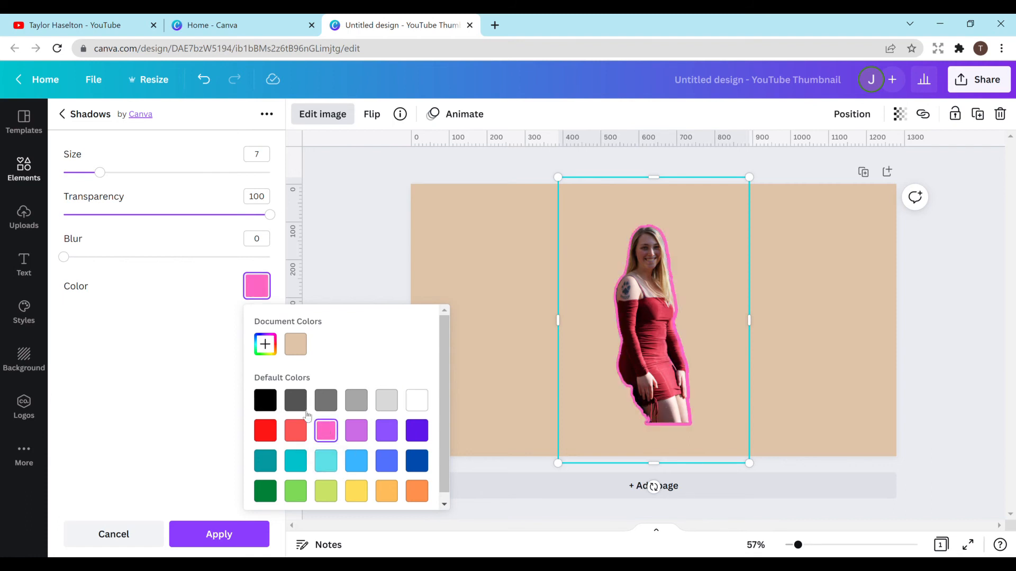
click(296, 400)
click(265, 401)
click(416, 406)
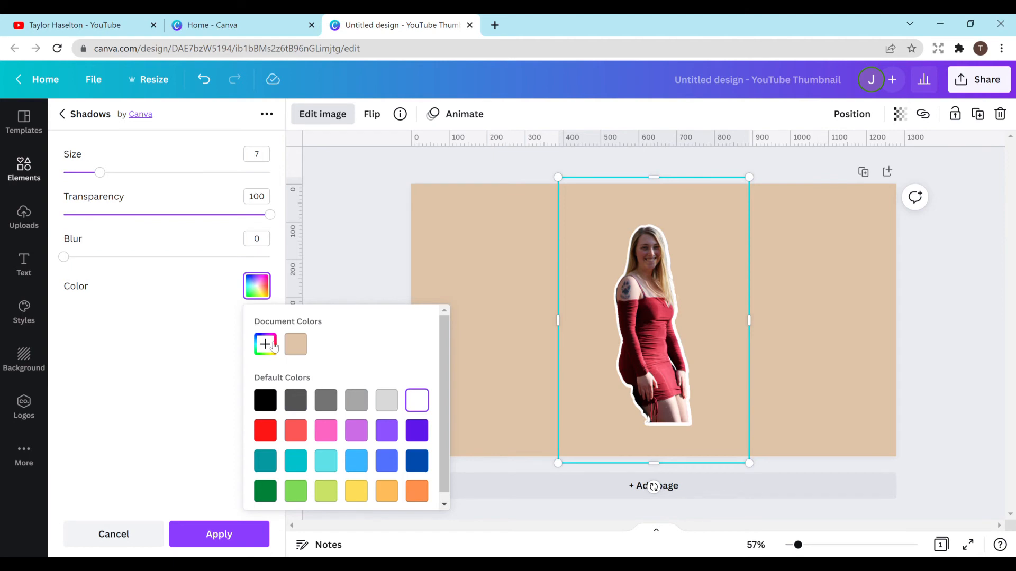
click(229, 259)
mouse_move(100, 172)
mouse_down()
mouse_move(263, 173)
mouse_move(68, 118)
mouse_move(91, 127)
mouse_move(103, 158)
mouse_up()
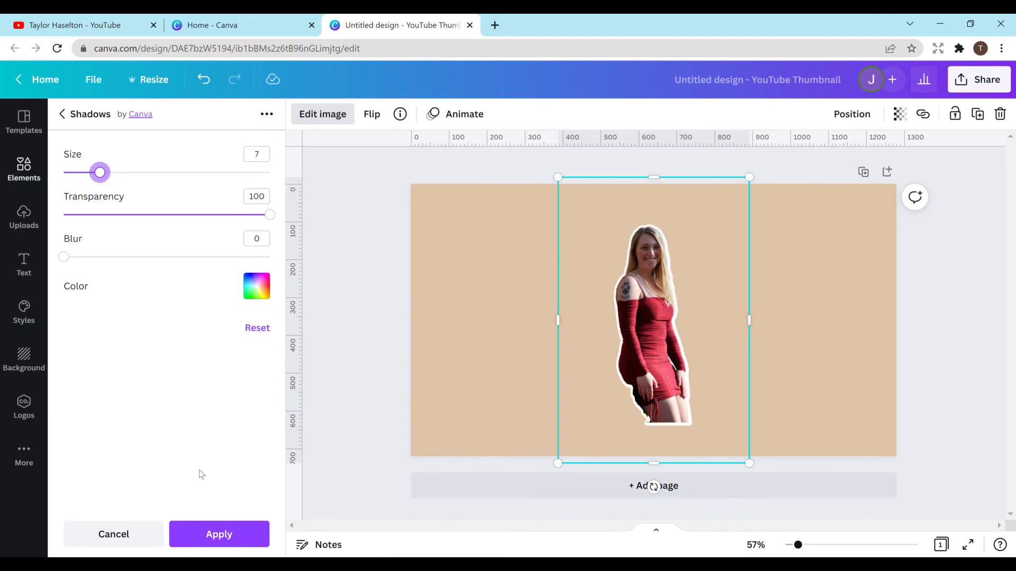
click(221, 536)
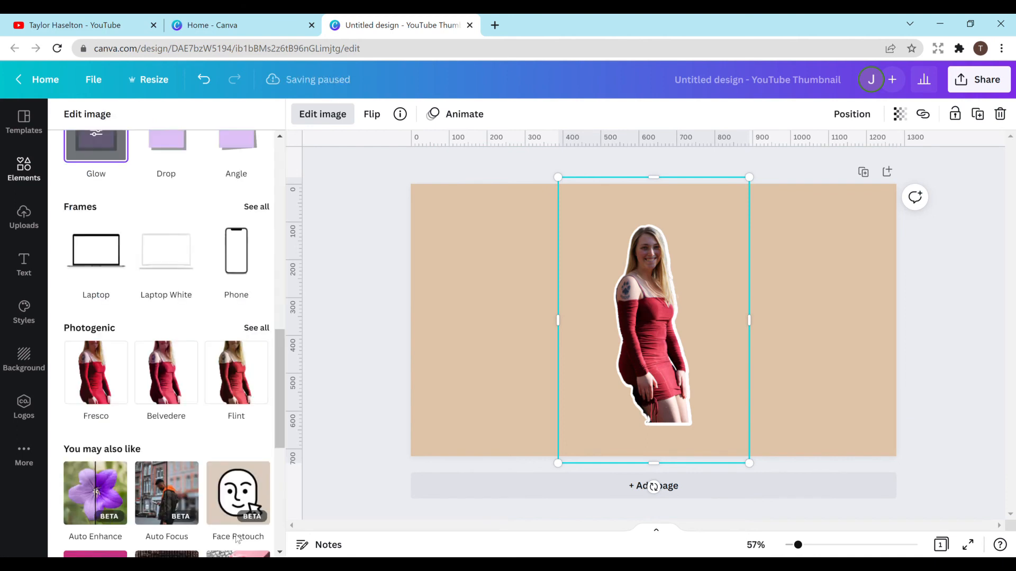
drag(278, 380, 281, 294)
click(97, 439)
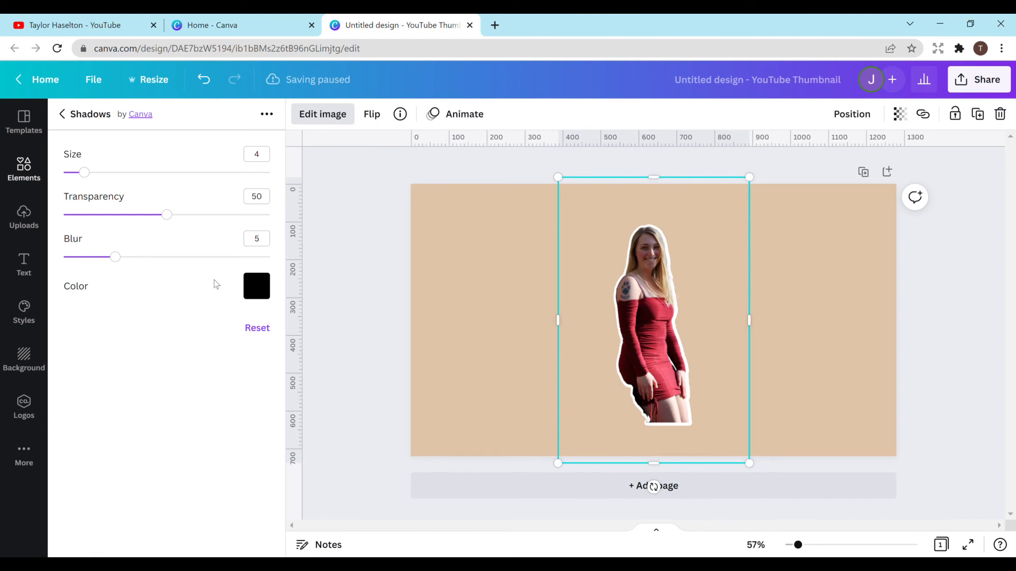
click(65, 118)
drag(278, 311, 277, 169)
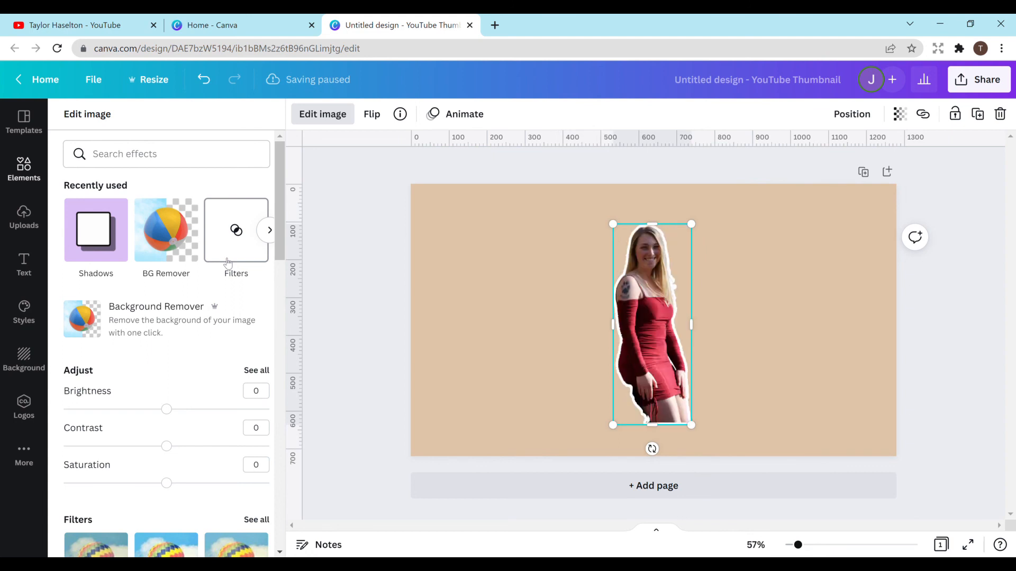
click(743, 273)
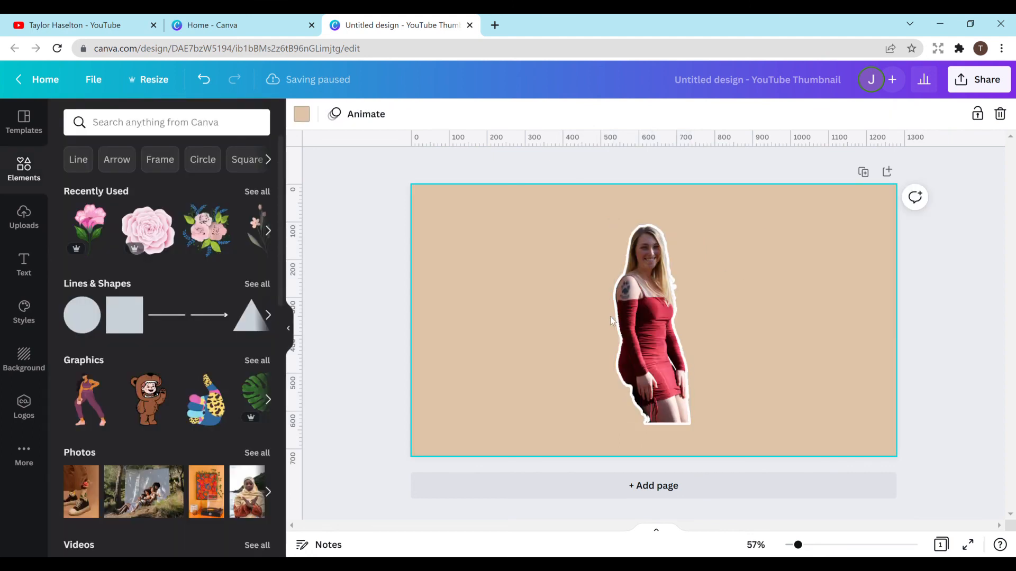
Enlarge the outlined cutout and place it right of the page's center, with the legs running off the bottom edge
drag(633, 315, 649, 334)
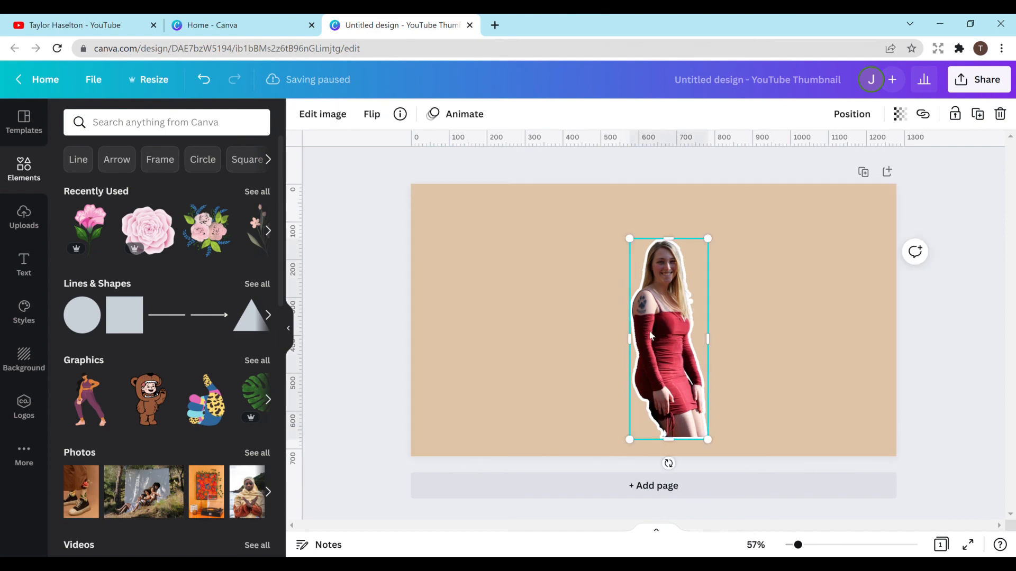
drag(629, 238, 587, 206)
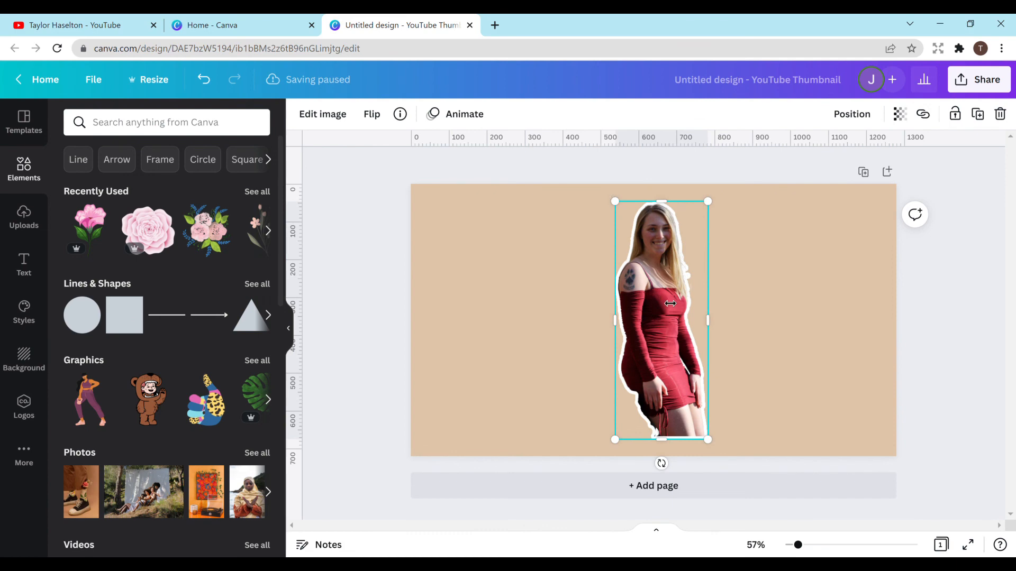
click(766, 316)
drag(659, 344, 708, 376)
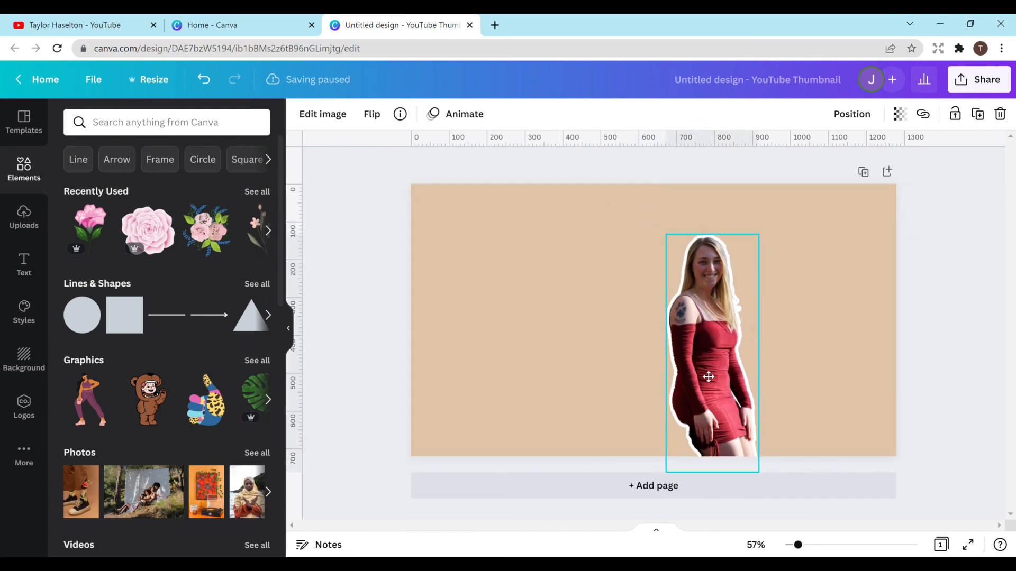
click(795, 231)
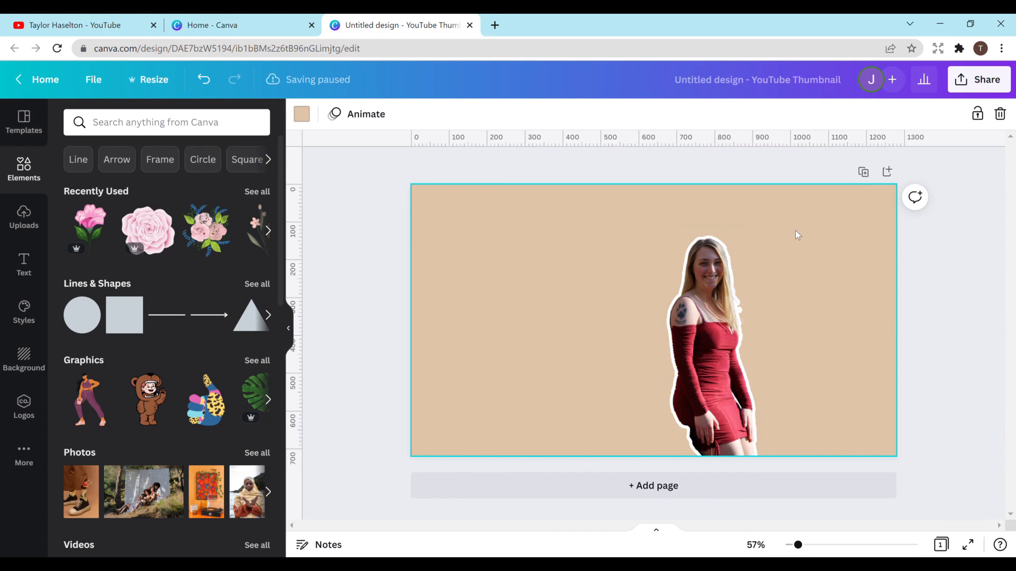